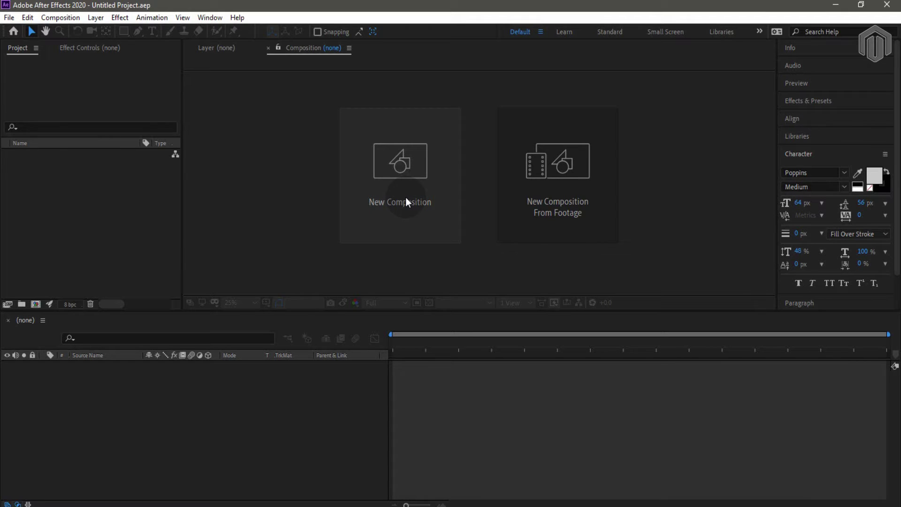
- Open the settings for a new composition, and in Premiere Pro create a new project named ga
{"action": "left_click", "coordinate": [405, 196]}
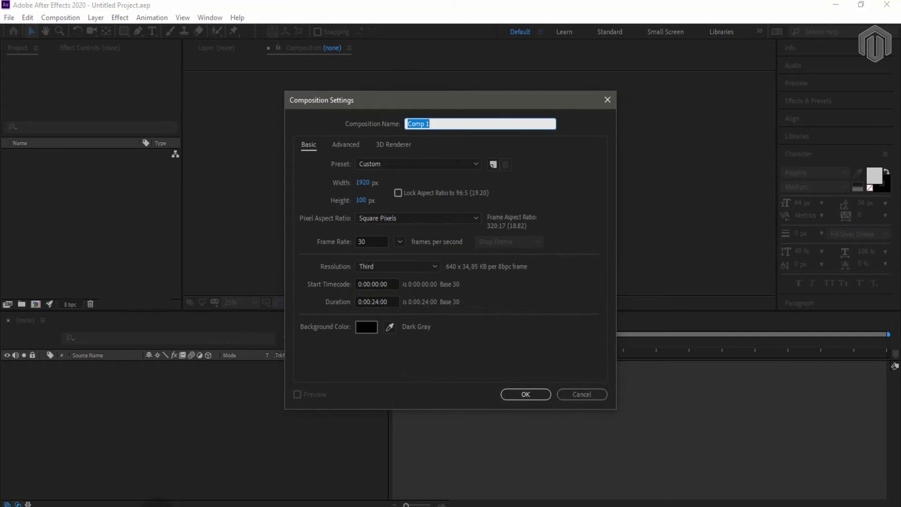
{"action": "left_click", "coordinate": [158, 506]}
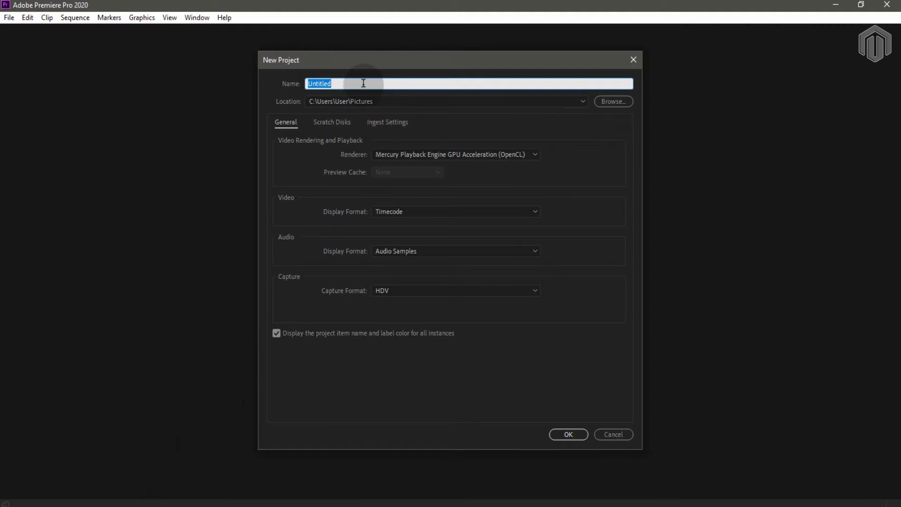
{"action": "left_click", "coordinate": [347, 86]}
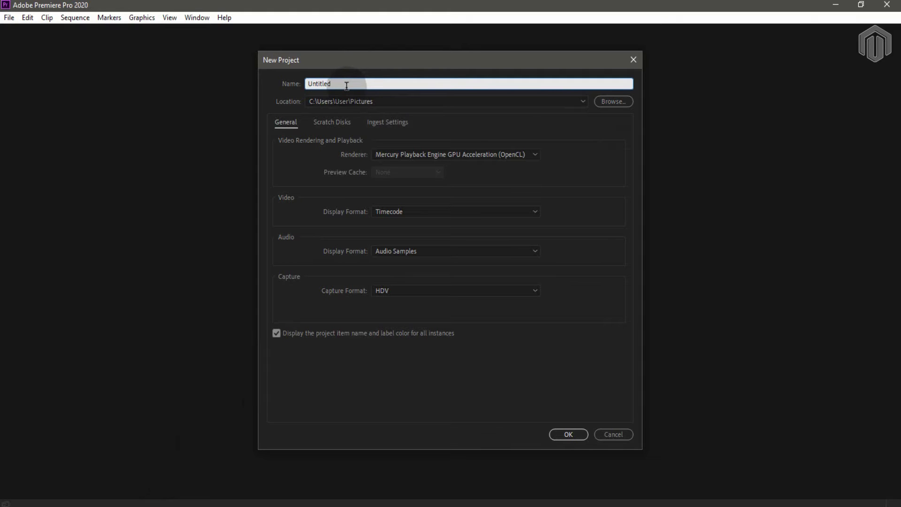
{"action": "left_click_drag", "start_coordinate": [346, 85], "coordinate": [300, 86]}
{"action": "type", "text": "g"}
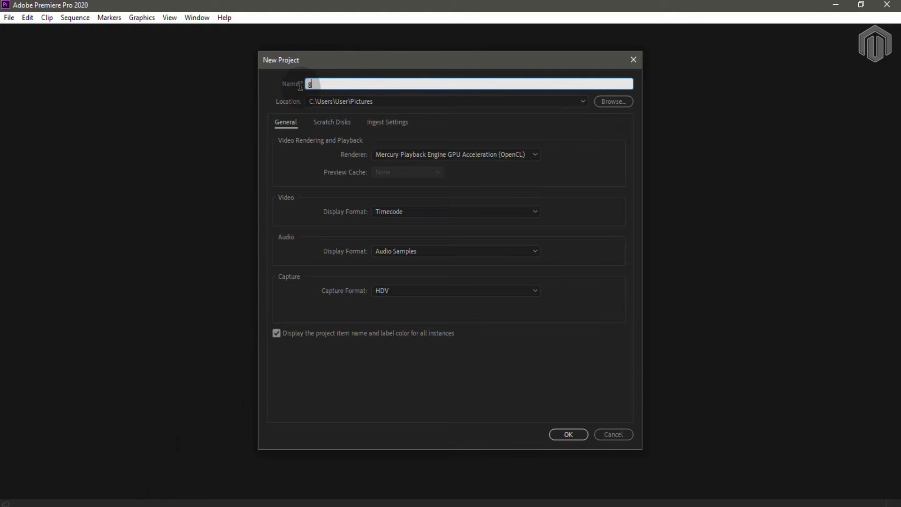
{"action": "type", "text": "a"}
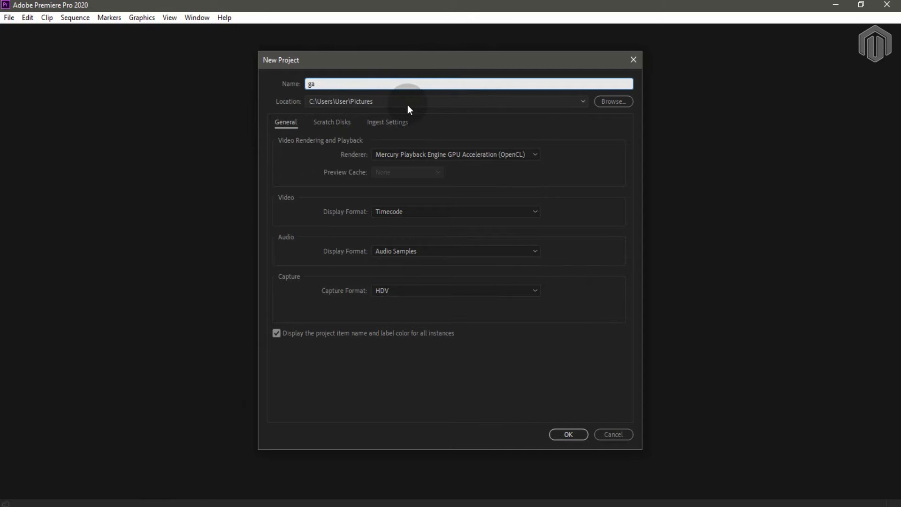
{"action": "left_click", "coordinate": [569, 435]}
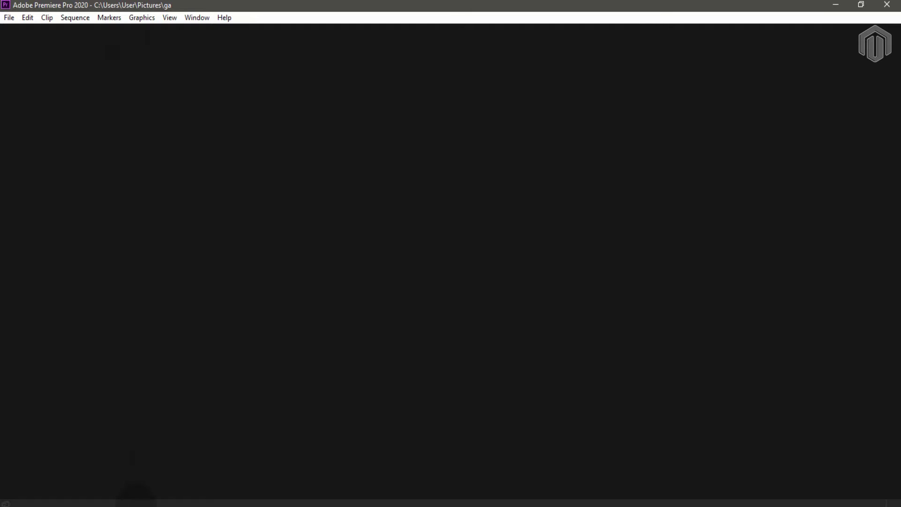
- Switch back to the open composition settings in After Effects
{"action": "mouse_move", "coordinate": [134, 503]}
{"action": "left_click", "coordinate": [135, 465]}
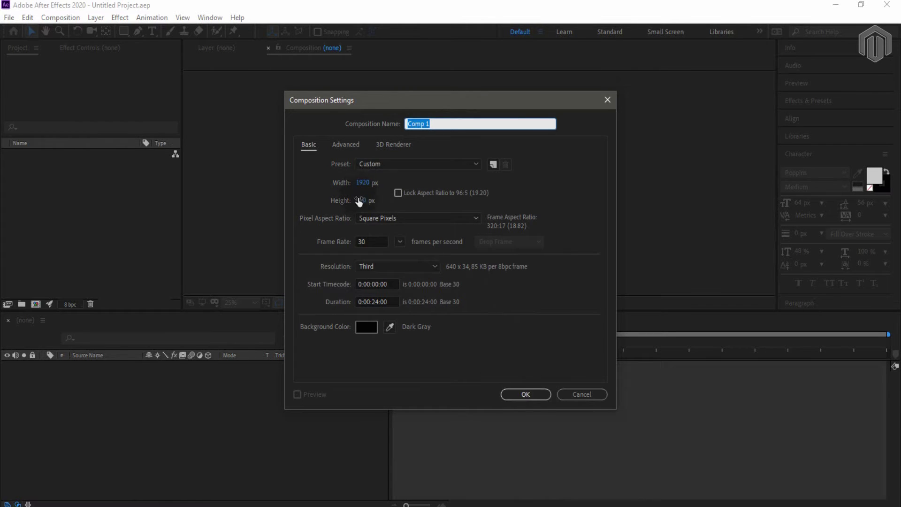
{"action": "left_click", "coordinate": [521, 393]}
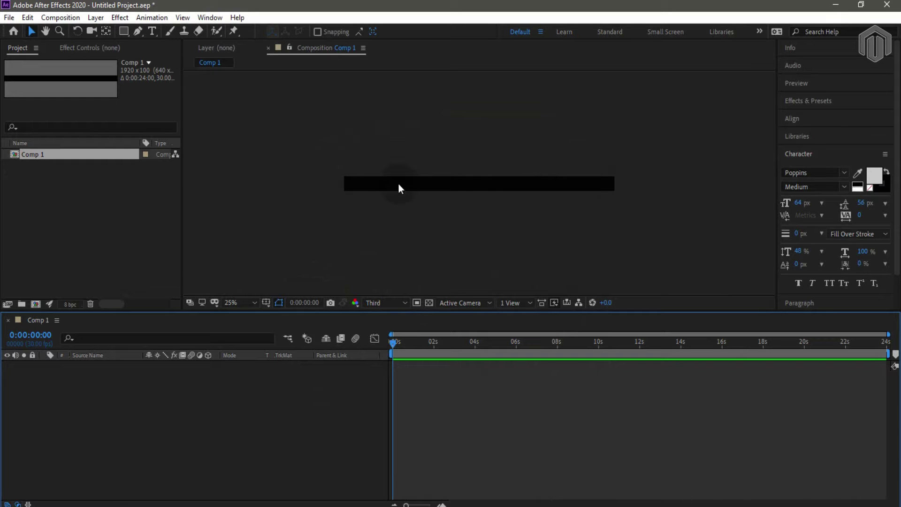
{"action": "left_click", "coordinate": [64, 159]}
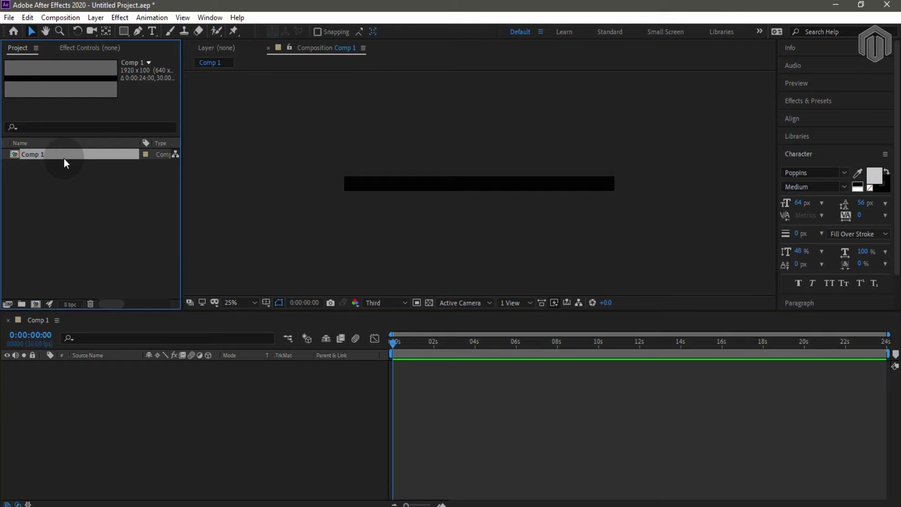
{"action": "key", "text": "Delete"}
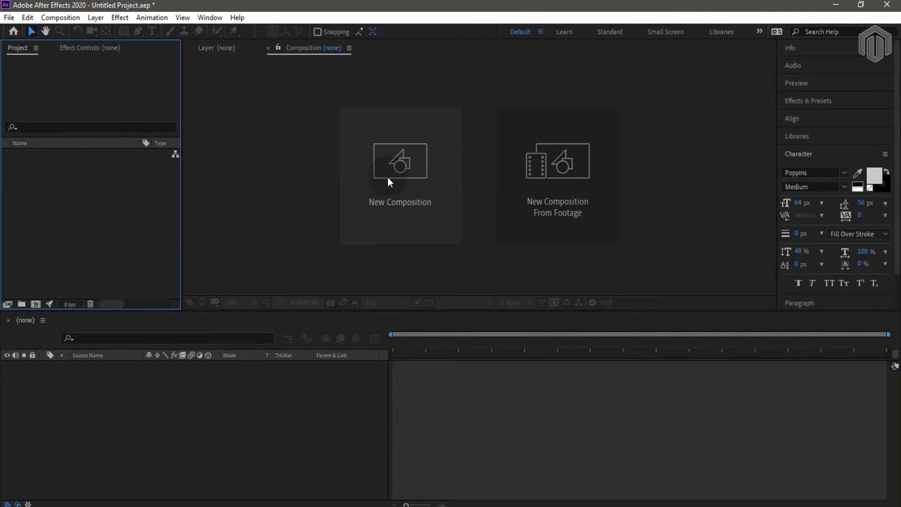
- Create a new composition, Comp 1, with its height set to 1080 px at 1920 px width
{"action": "left_click", "coordinate": [394, 179]}
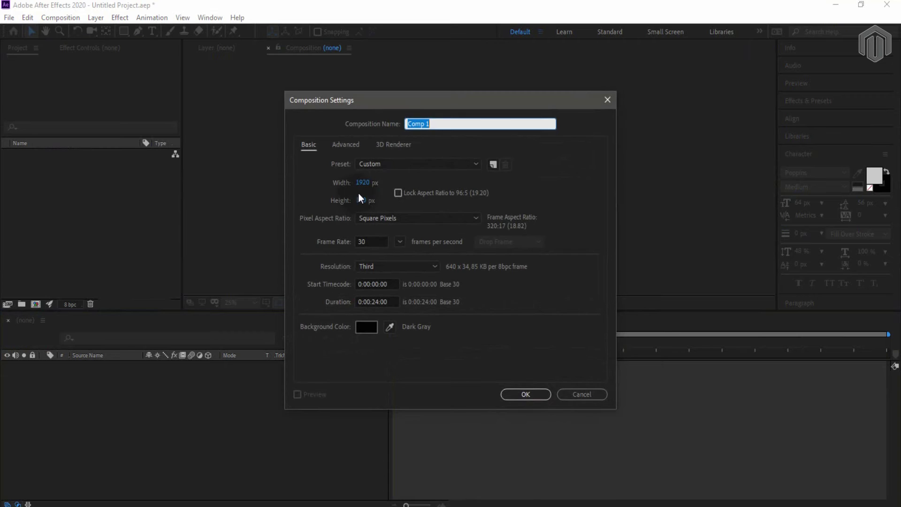
{"action": "left_click", "coordinate": [362, 201]}
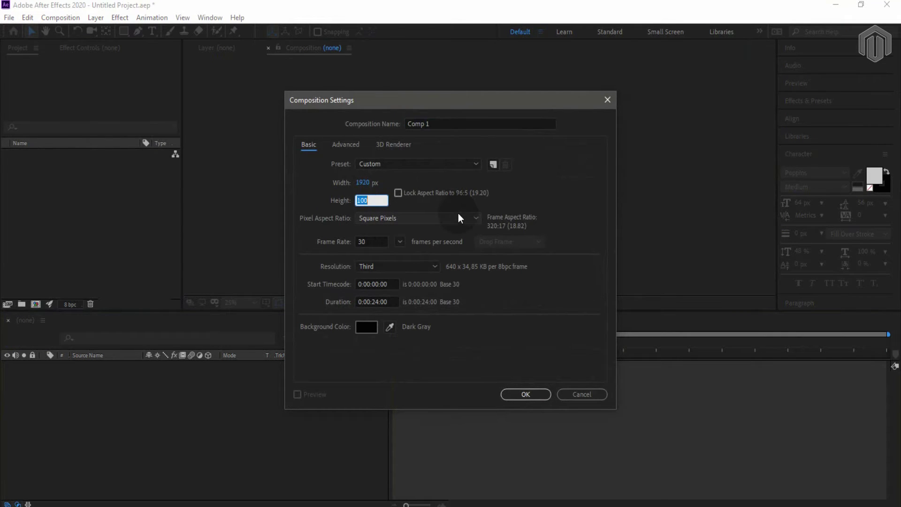
{"action": "type", "text": "1080"}
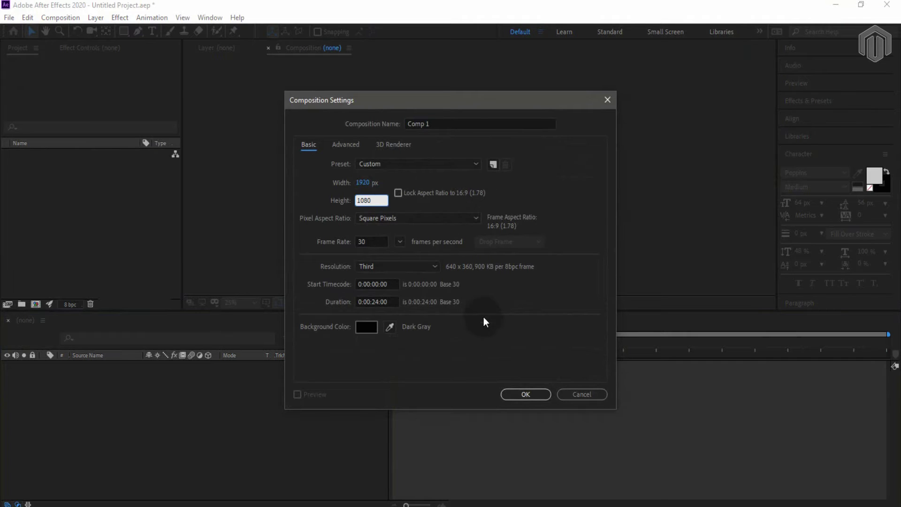
{"action": "left_click", "coordinate": [576, 180]}
{"action": "left_click", "coordinate": [530, 399]}
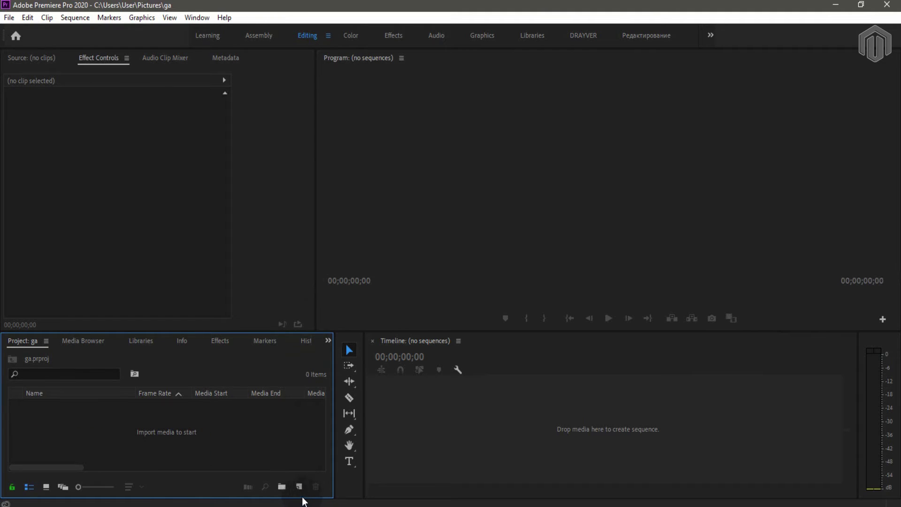
- Switch to Premiere Pro and create a sequence named g8 with the ARRI 1080p 30 preset
{"action": "left_click", "coordinate": [299, 487]}
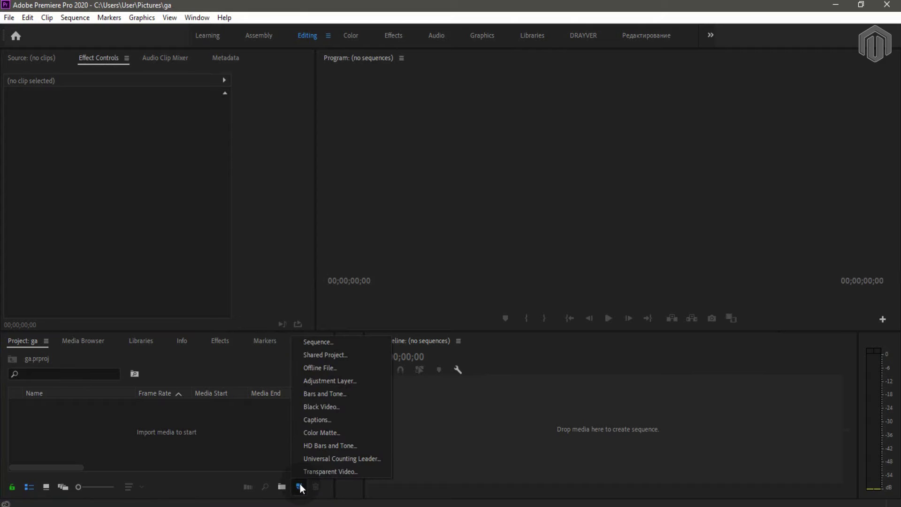
{"action": "left_click", "coordinate": [318, 346]}
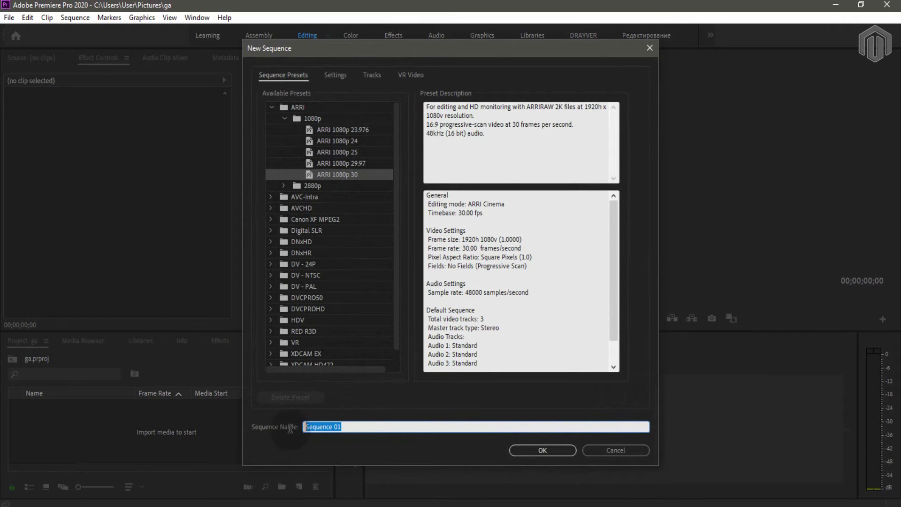
{"action": "type", "text": "g8"}
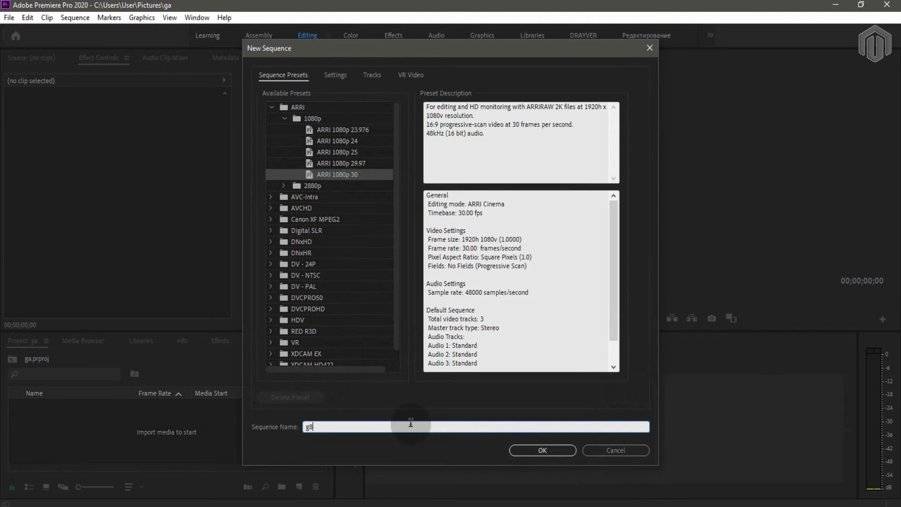
{"action": "left_click", "coordinate": [544, 451]}
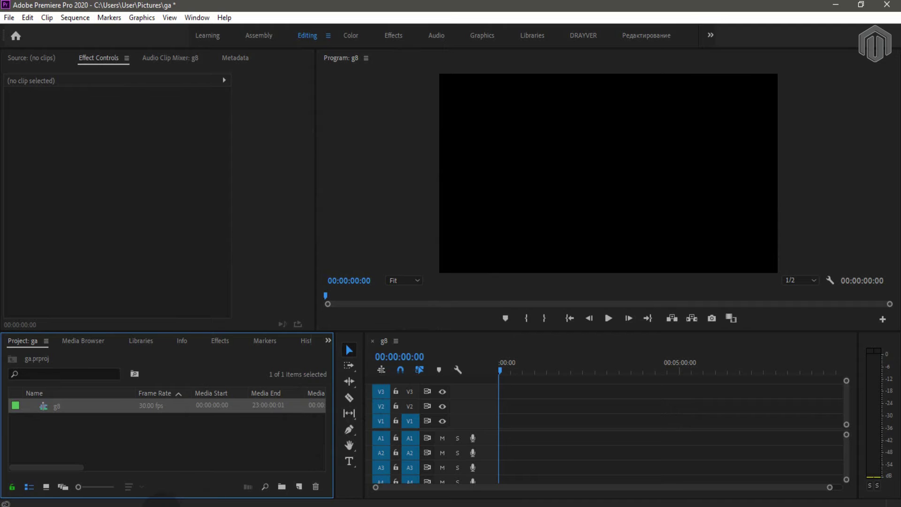
- Switch to After Effects and add a full-size solid layer in dark blue 041C2C to Comp 1
{"action": "left_click", "coordinate": [140, 502]}
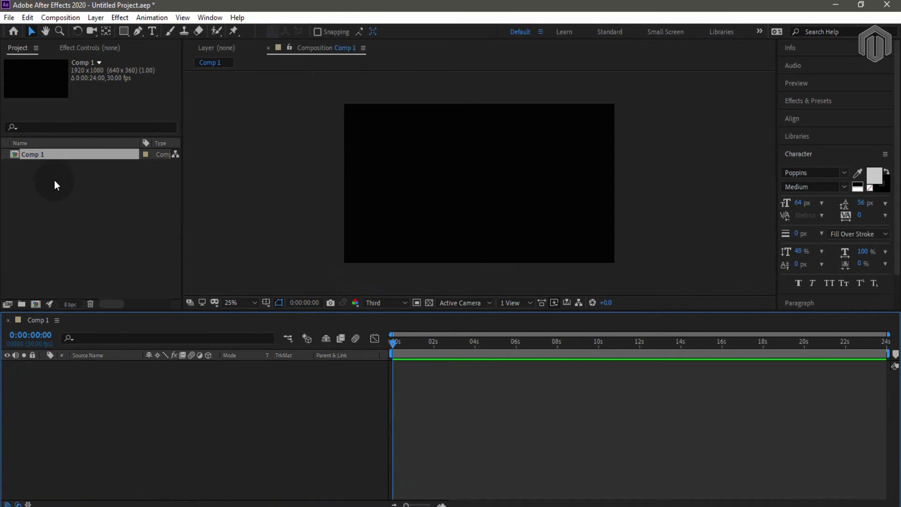
{"action": "left_click", "coordinate": [76, 188]}
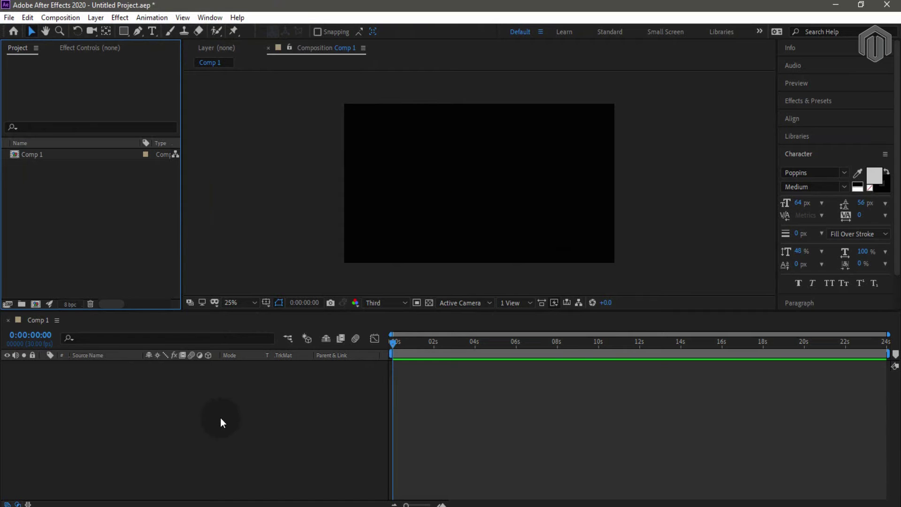
{"action": "right_click", "coordinate": [193, 415]}
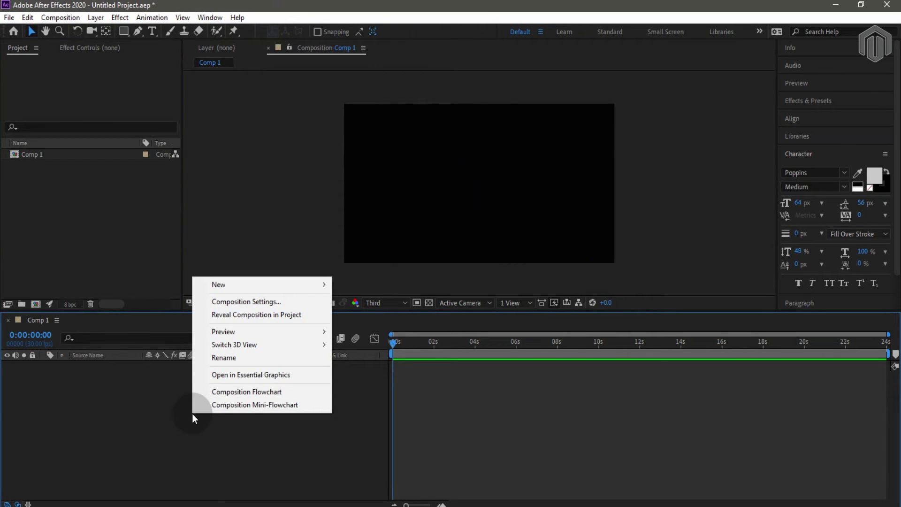
{"action": "mouse_move", "coordinate": [258, 284]}
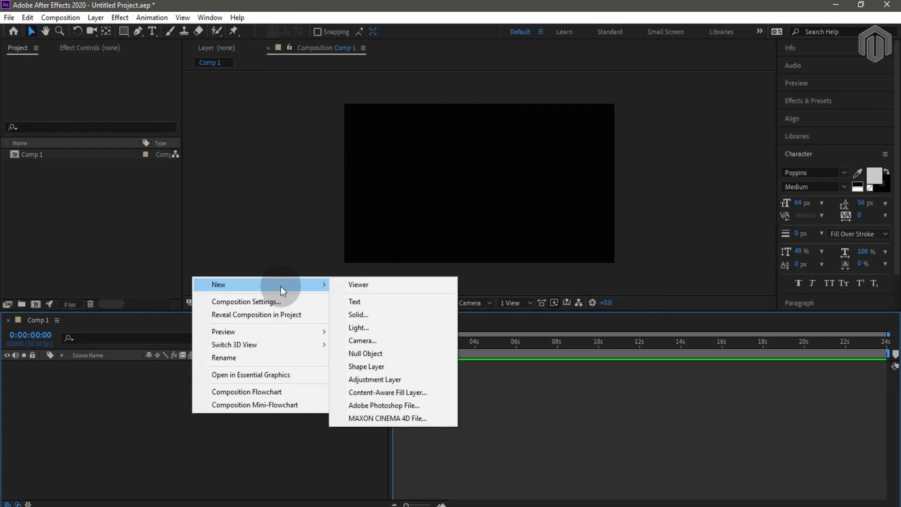
{"action": "left_click", "coordinate": [364, 315]}
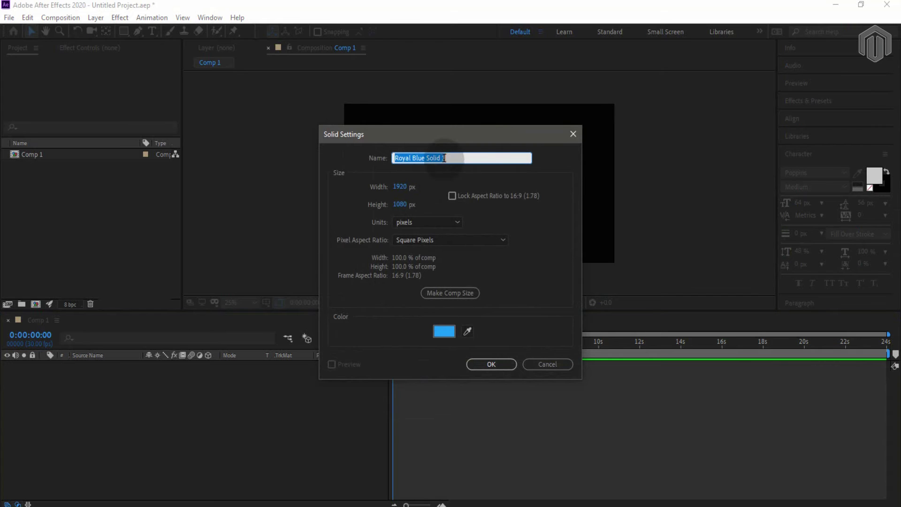
{"action": "left_click", "coordinate": [446, 333]}
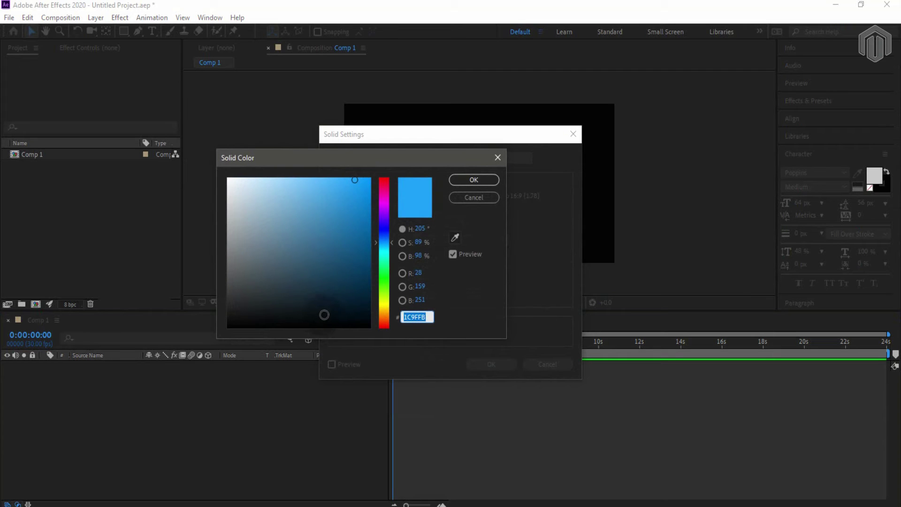
{"action": "left_click", "coordinate": [344, 312]}
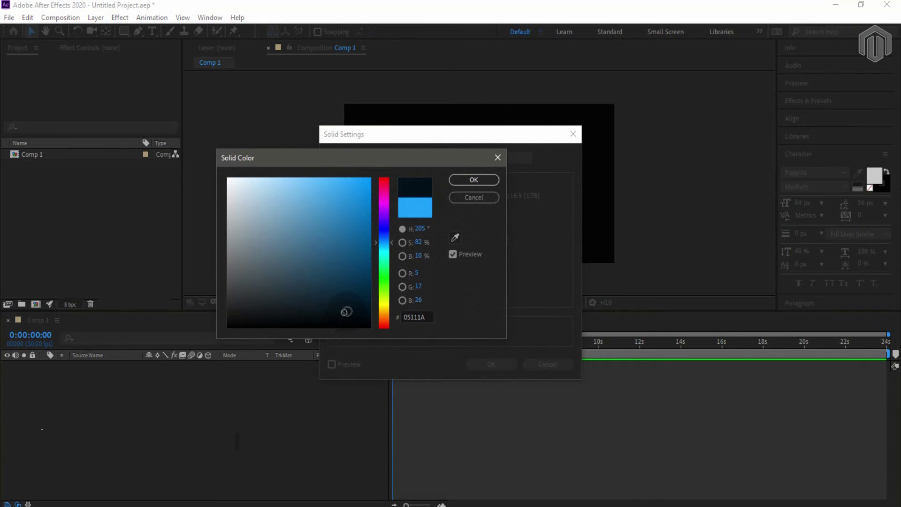
{"action": "left_click", "coordinate": [356, 302]}
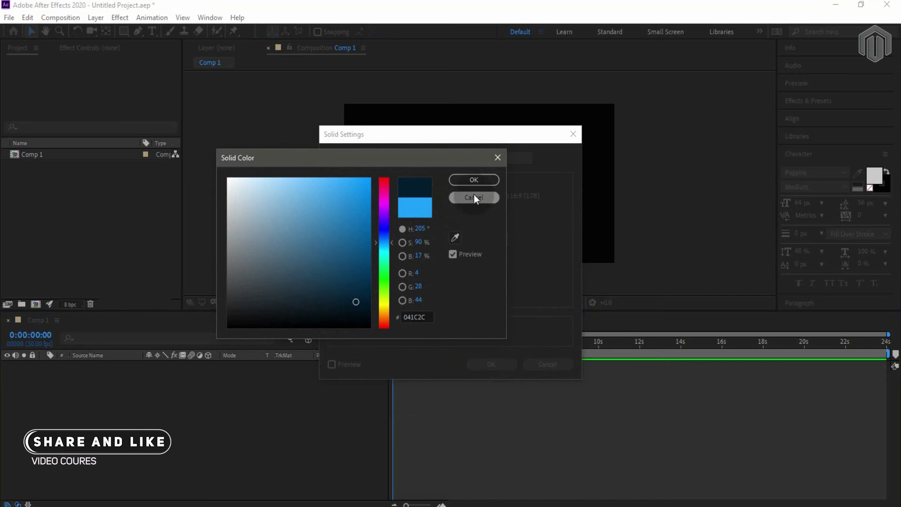
{"action": "left_click", "coordinate": [475, 180]}
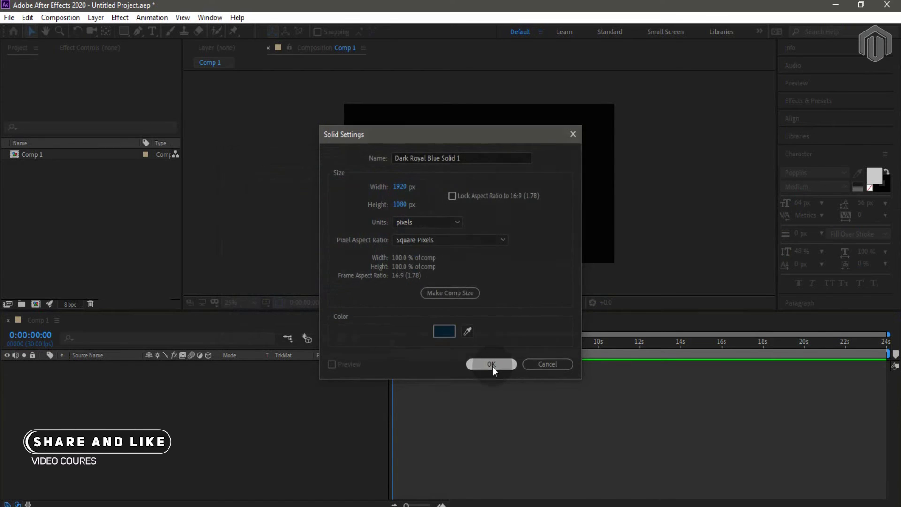
{"action": "left_click", "coordinate": [492, 365]}
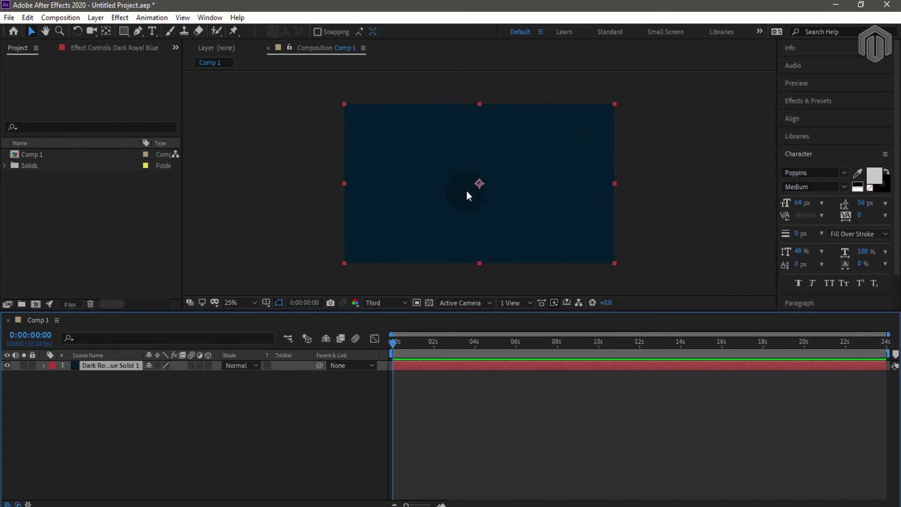
{"action": "left_click", "coordinate": [315, 408]}
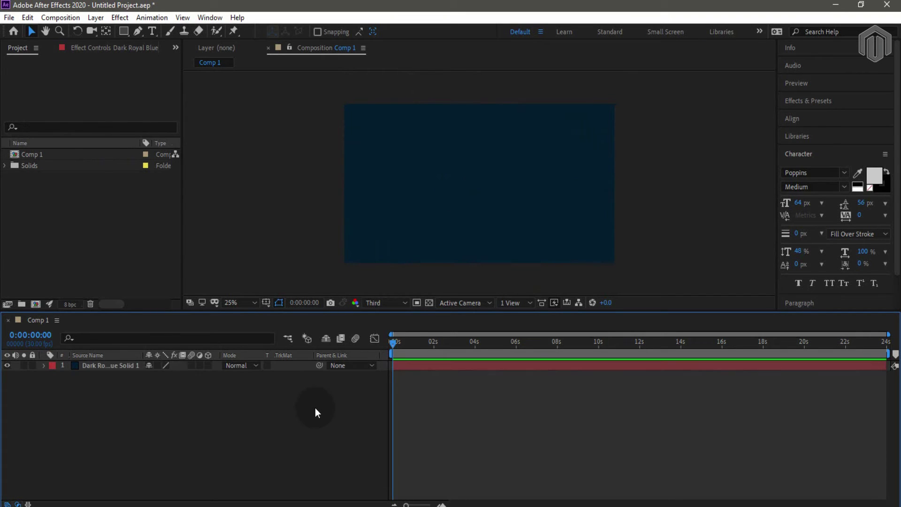
{"action": "left_click", "coordinate": [483, 177]}
{"action": "left_click", "coordinate": [324, 418]}
- Find the Gradient Ramp effect by searching for "ram" and apply it to the dark blue solid in Comp 1
{"action": "left_click", "coordinate": [825, 97]}
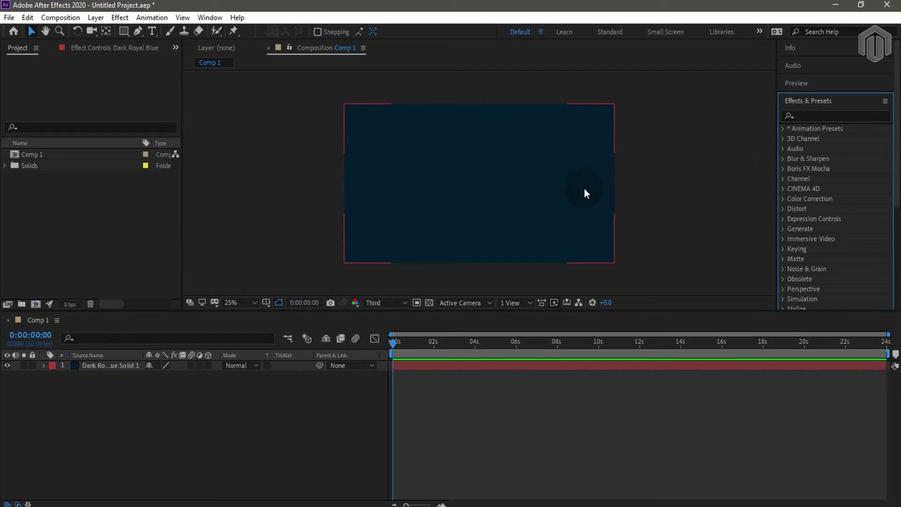
{"action": "left_click", "coordinate": [821, 116]}
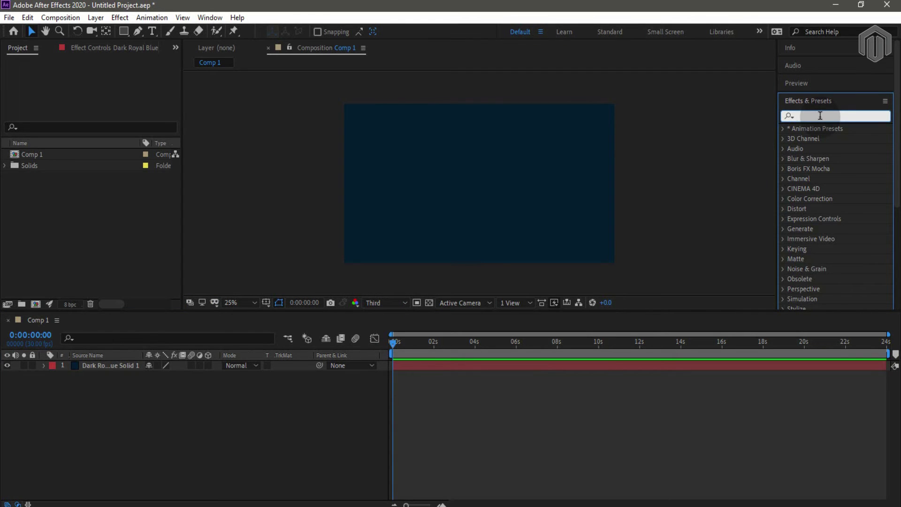
{"action": "type", "text": "ram"}
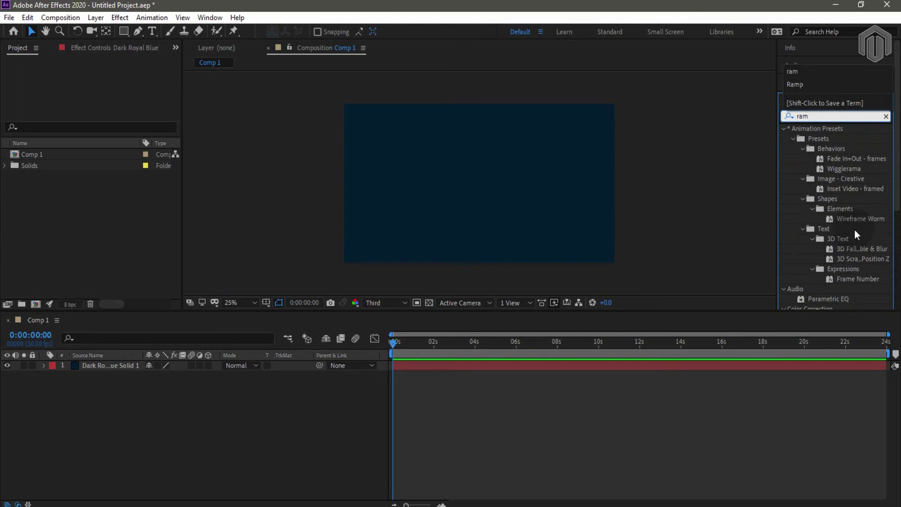
{"action": "scroll", "coordinate": [867, 206], "scroll_direction": "down", "scroll_amount": 1}
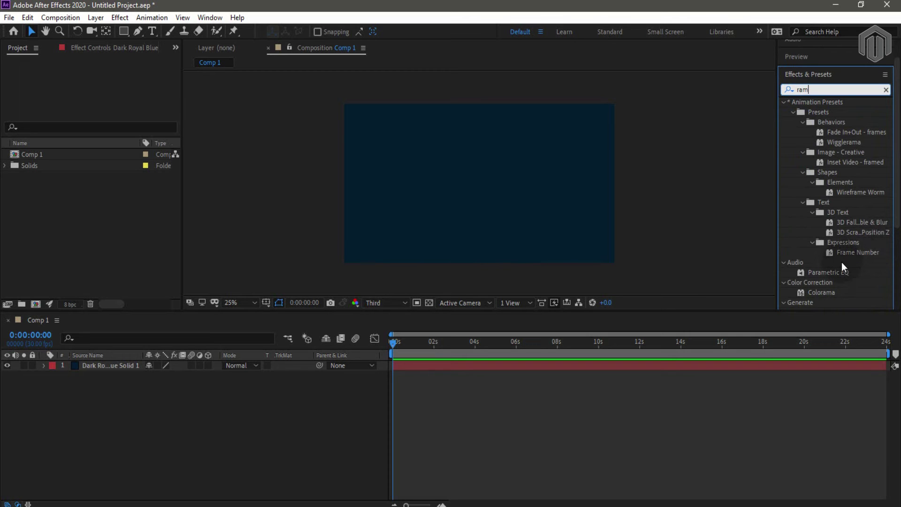
{"action": "scroll", "coordinate": [842, 262], "scroll_direction": "down", "scroll_amount": 1}
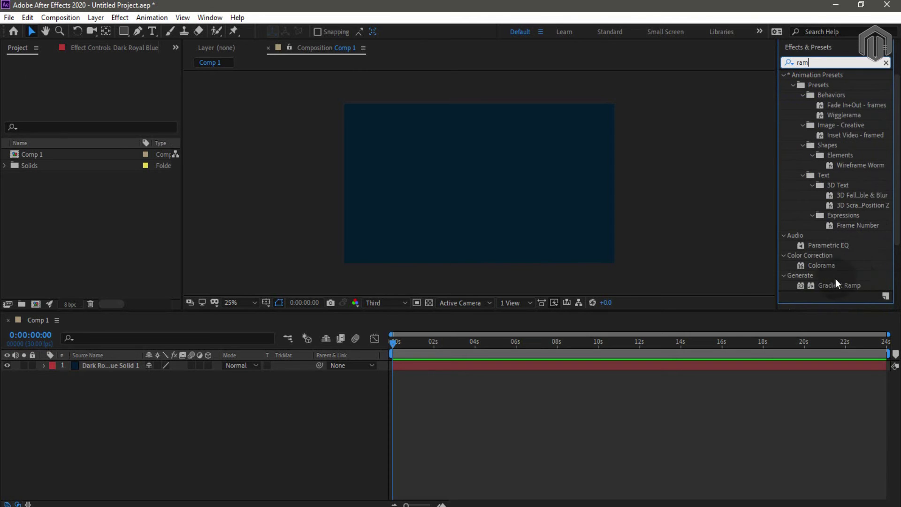
{"action": "scroll", "coordinate": [838, 277], "scroll_direction": "down", "scroll_amount": 1}
{"action": "left_click", "coordinate": [841, 259]}
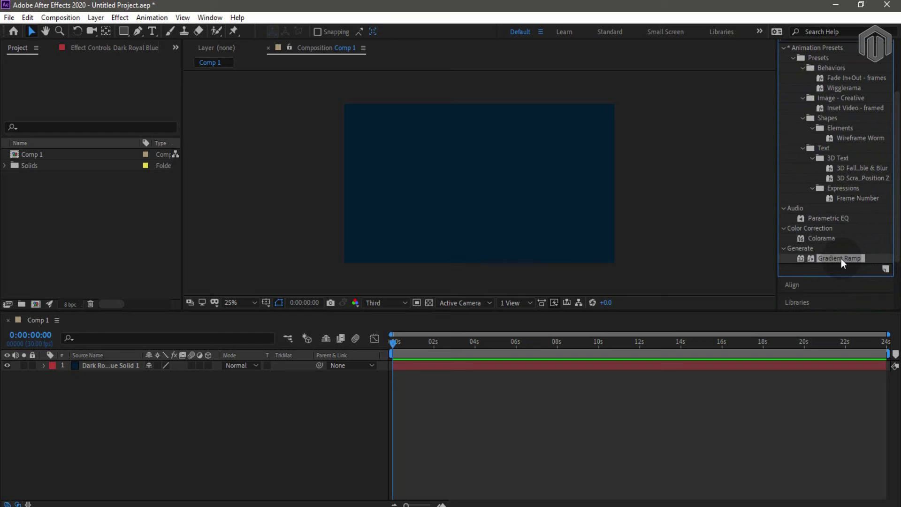
{"action": "left_click_drag", "start_coordinate": [841, 258], "coordinate": [483, 182]}
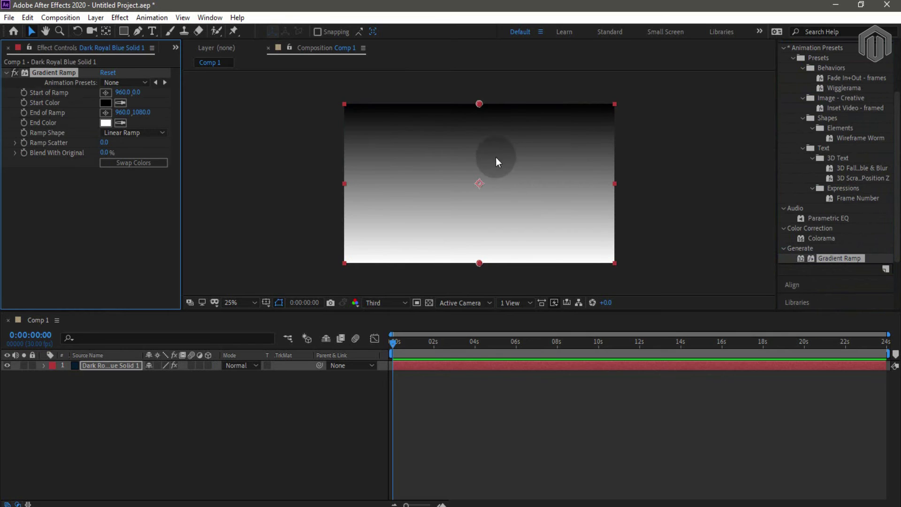
- Set the Gradient Ramp's start color to bright blue 121BCC
{"action": "left_click", "coordinate": [104, 104]}
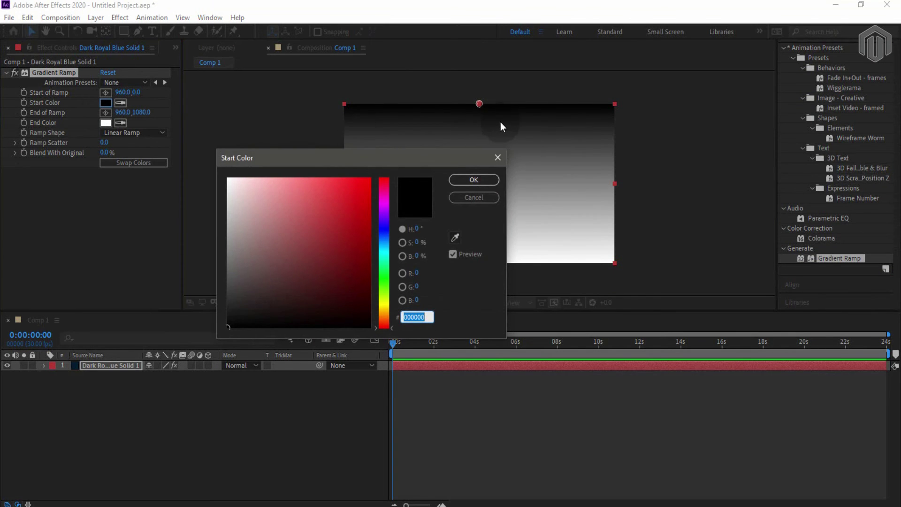
{"action": "left_click", "coordinate": [382, 235]}
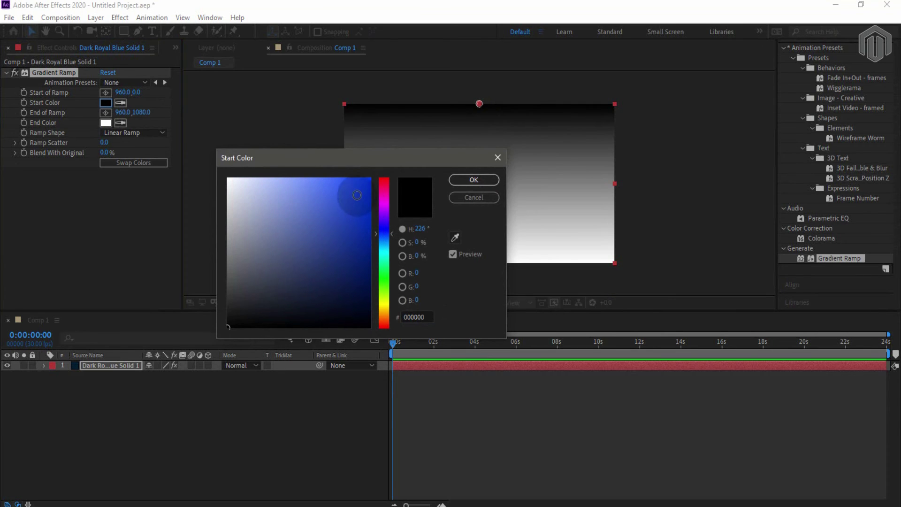
{"action": "left_click", "coordinate": [351, 217]}
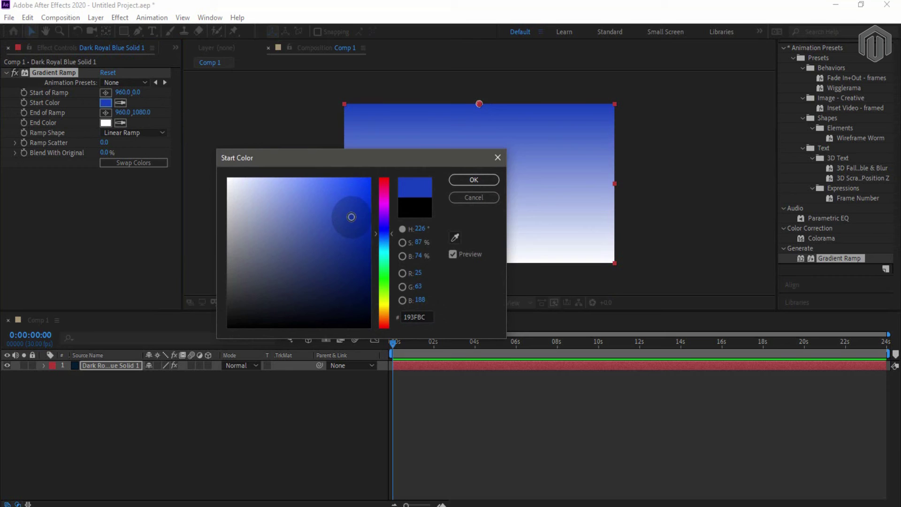
{"action": "left_click", "coordinate": [388, 230]}
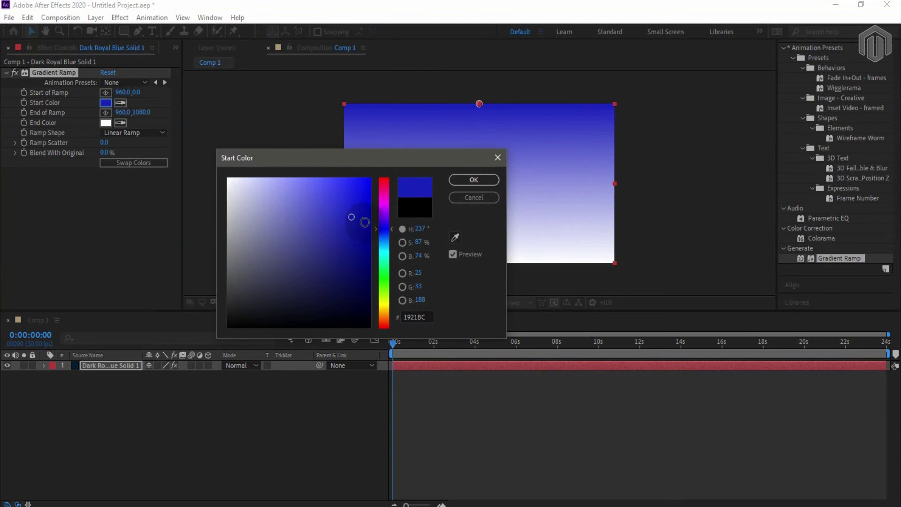
{"action": "left_click_drag", "start_coordinate": [365, 222], "coordinate": [358, 208]}
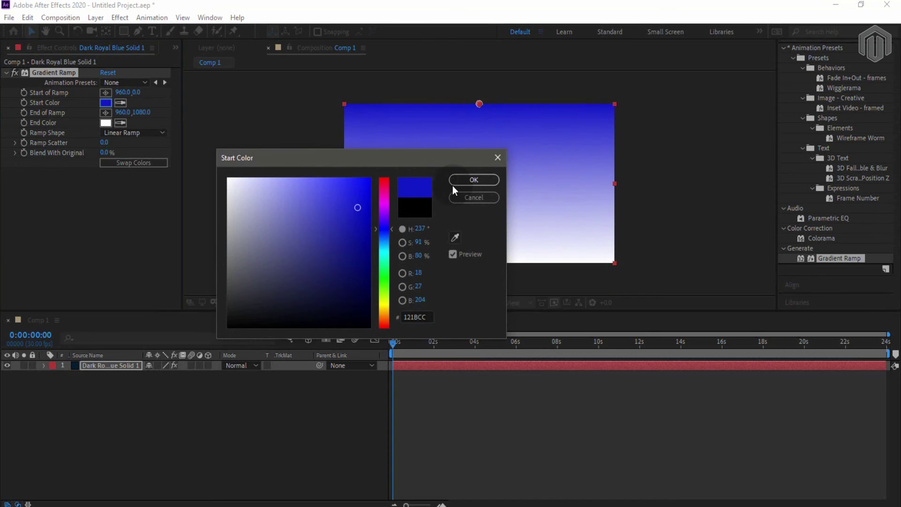
{"action": "left_click", "coordinate": [465, 179]}
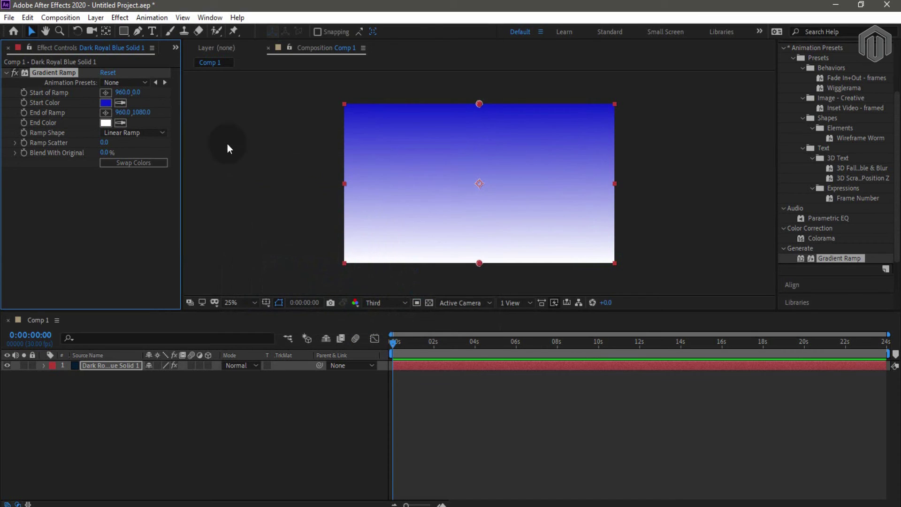
- Set the Gradient Ramp's end color to dark blue 020347
{"action": "left_click", "coordinate": [106, 122]}
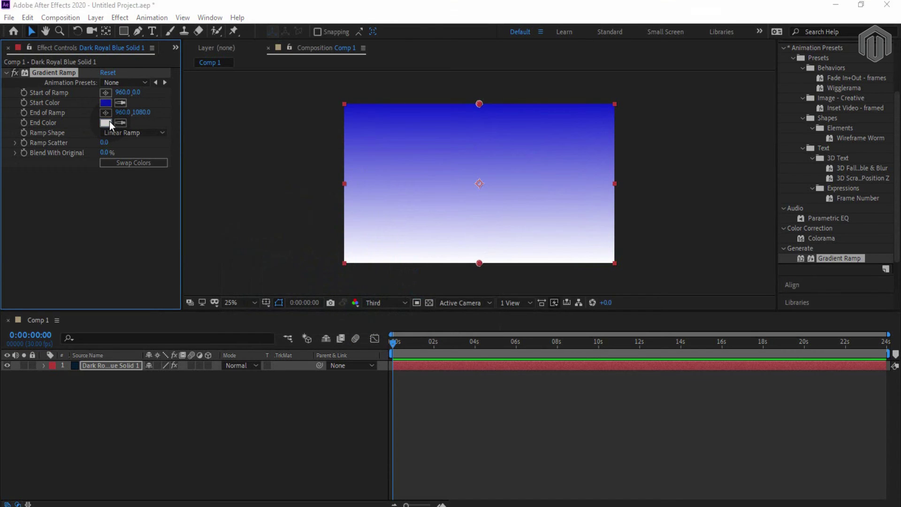
{"action": "left_click", "coordinate": [382, 234]}
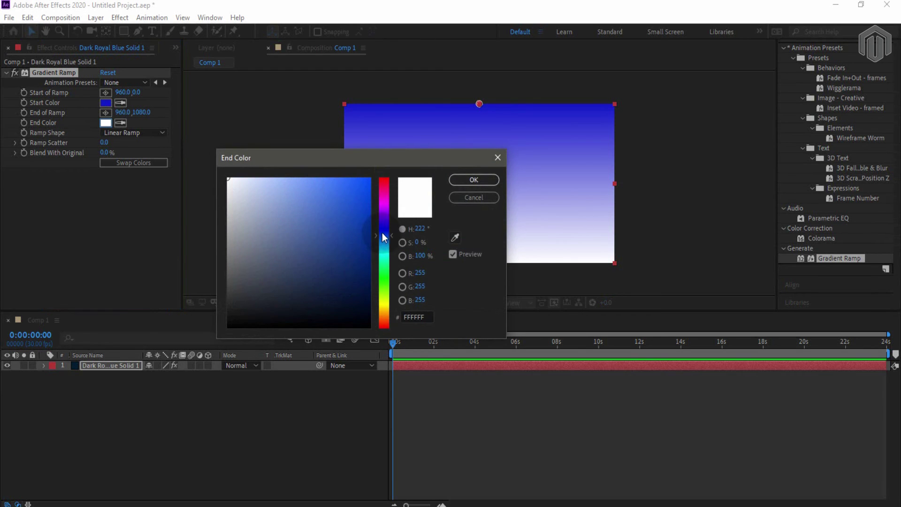
{"action": "left_click_drag", "start_coordinate": [381, 235], "coordinate": [384, 229]}
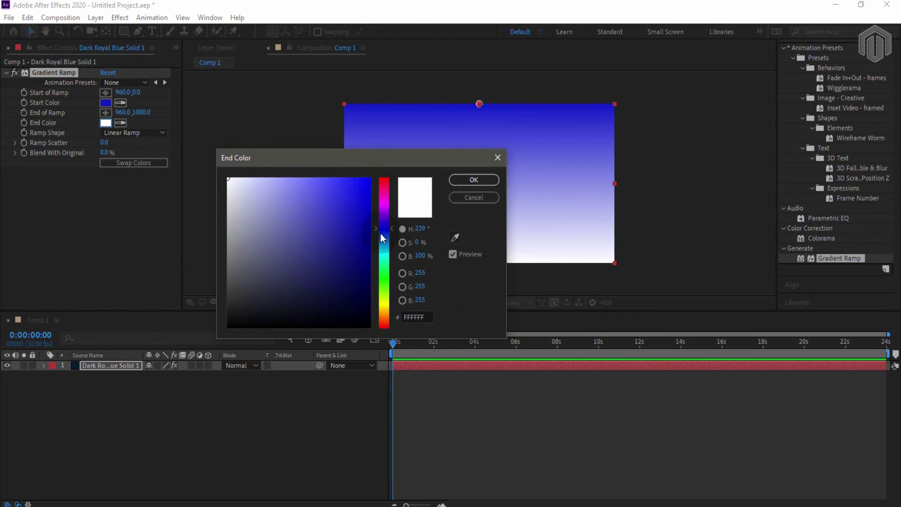
{"action": "left_click_drag", "start_coordinate": [366, 287], "coordinate": [368, 286]}
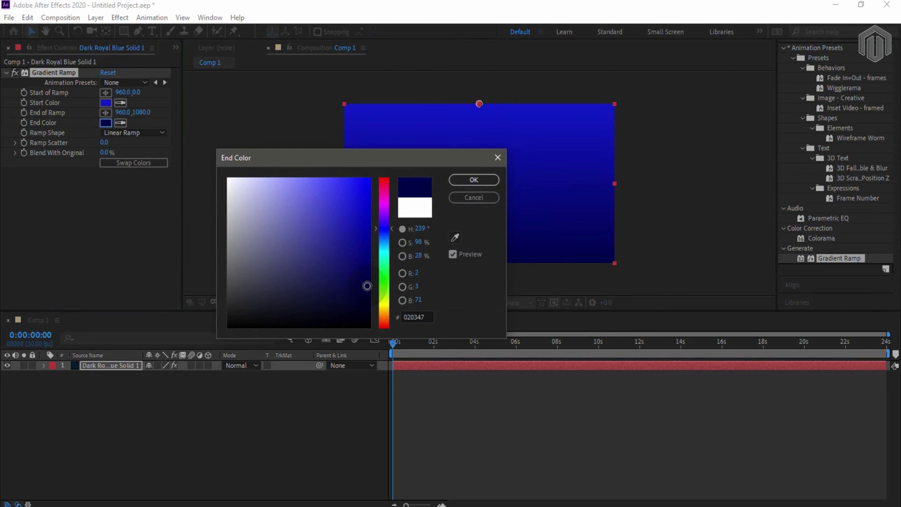
{"action": "left_click", "coordinate": [483, 179]}
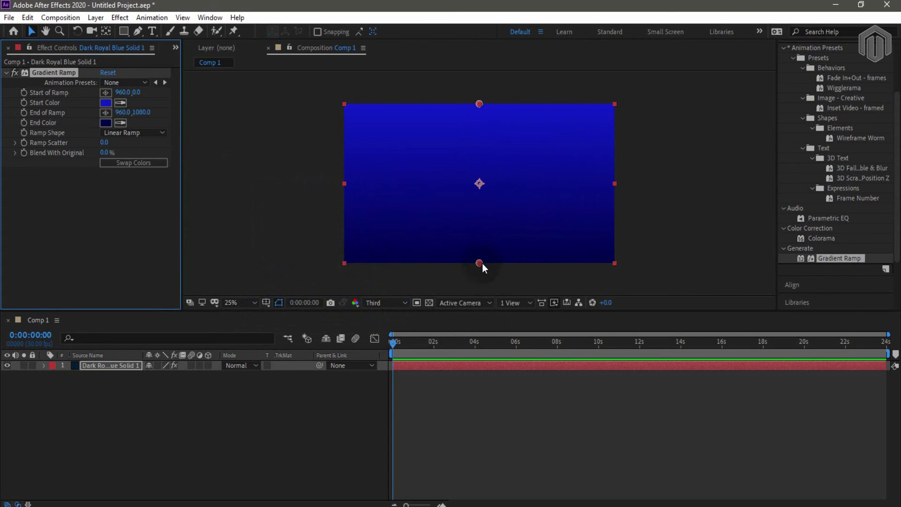
{"action": "left_click", "coordinate": [476, 275]}
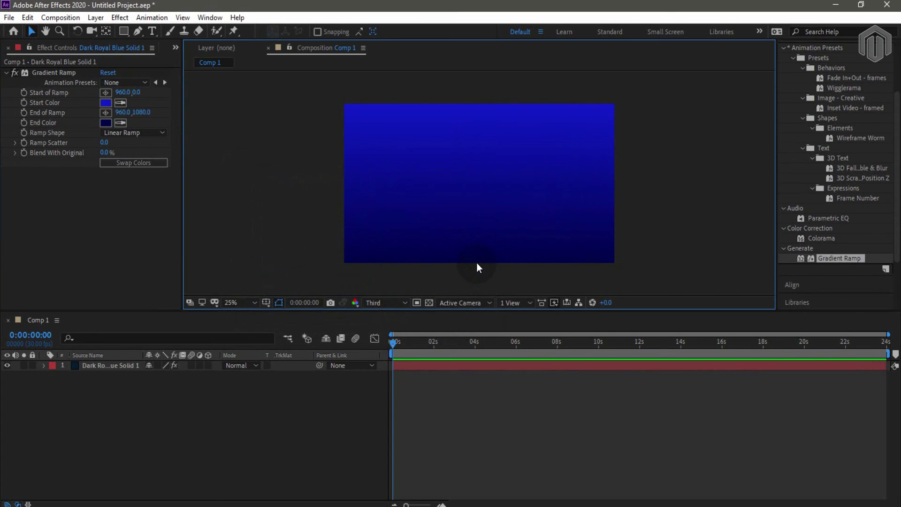
- Reselect the solid and darken the Gradient Ramp's end color to 080931
{"action": "left_click", "coordinate": [476, 254]}
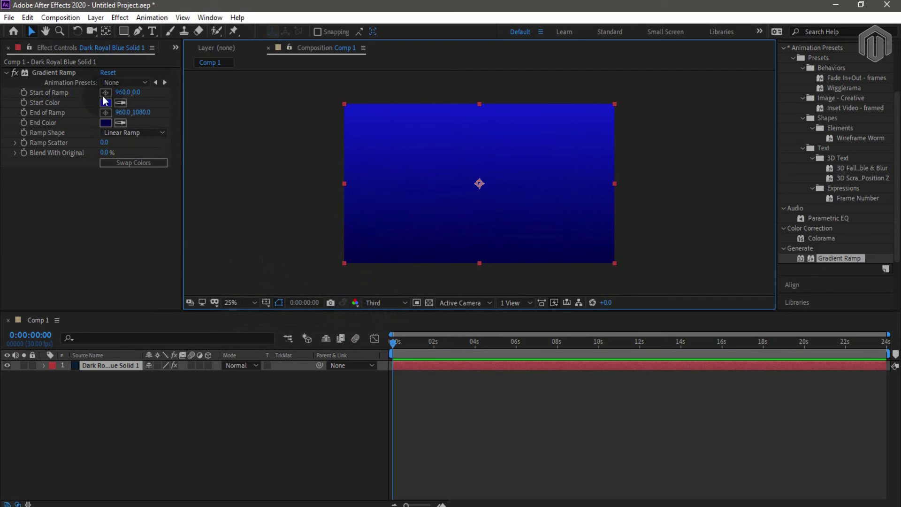
{"action": "left_click", "coordinate": [107, 124]}
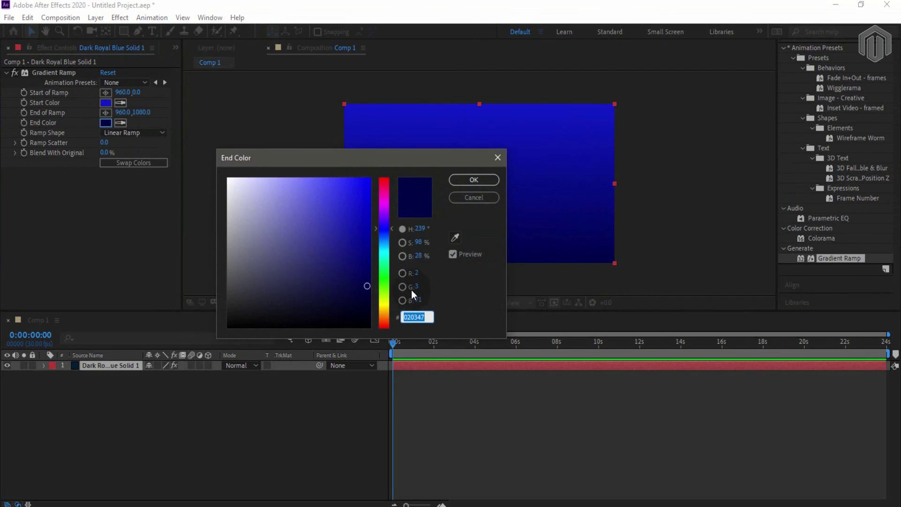
{"action": "left_click_drag", "start_coordinate": [364, 288], "coordinate": [350, 297]}
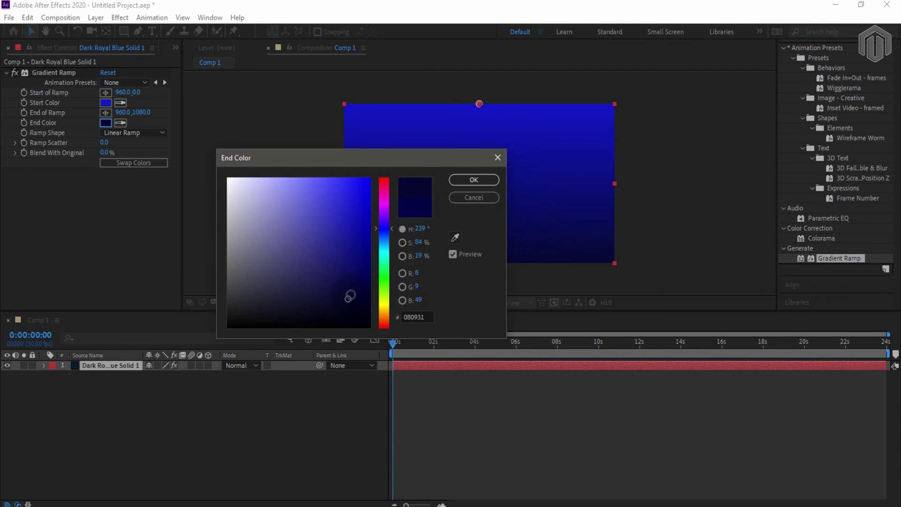
{"action": "left_click", "coordinate": [484, 183]}
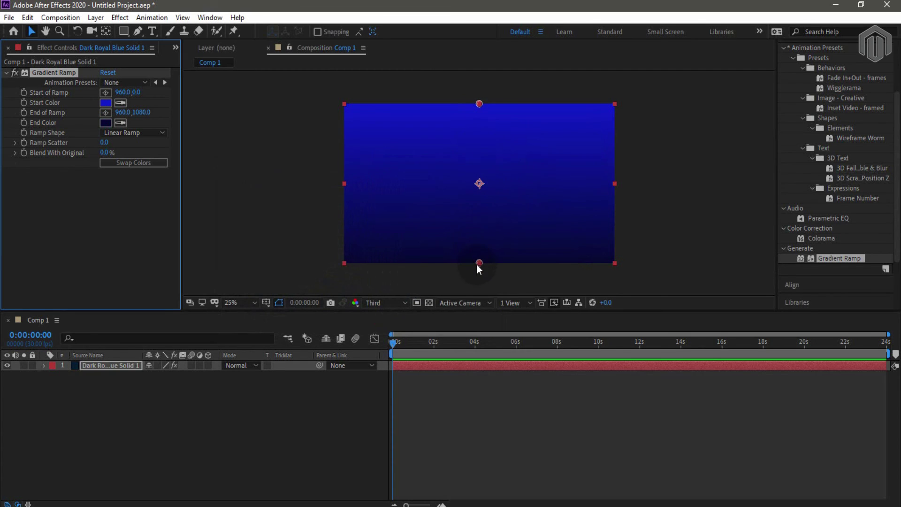
- Move the ramp's end point up to just below the frame's center, at about 920, 664, and deselect the layer
{"action": "left_click_drag", "start_coordinate": [477, 264], "coordinate": [476, 150]}
{"action": "left_click_drag", "start_coordinate": [432, 202], "coordinate": [466, 228]}
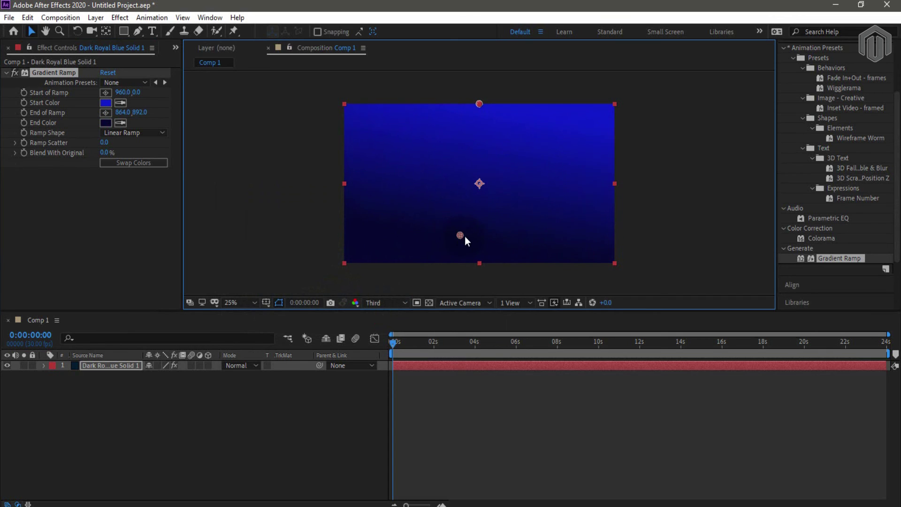
{"action": "left_click_drag", "start_coordinate": [469, 236], "coordinate": [472, 205]}
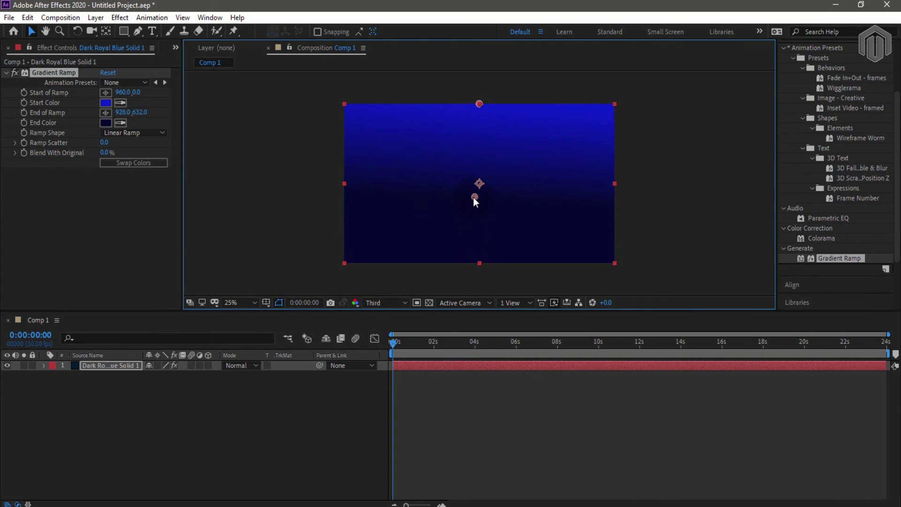
{"action": "left_click", "coordinate": [650, 105]}
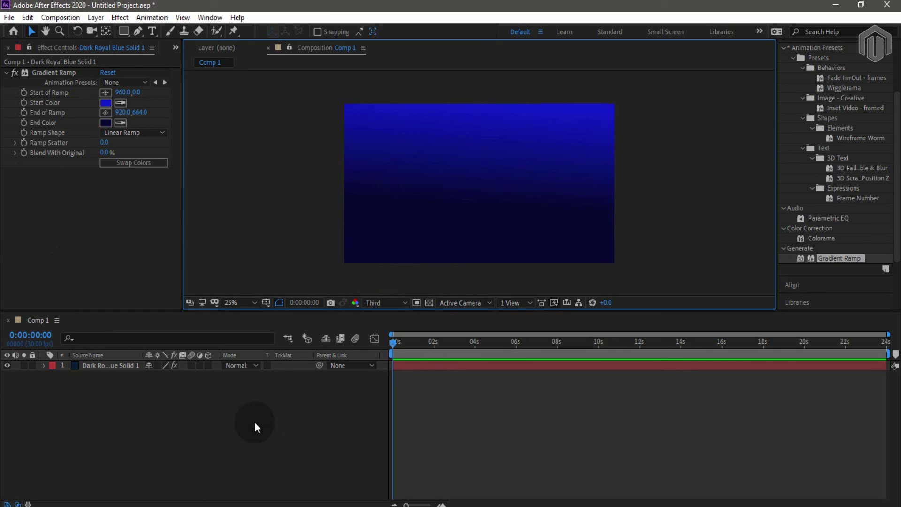
{"action": "left_click", "coordinate": [244, 443]}
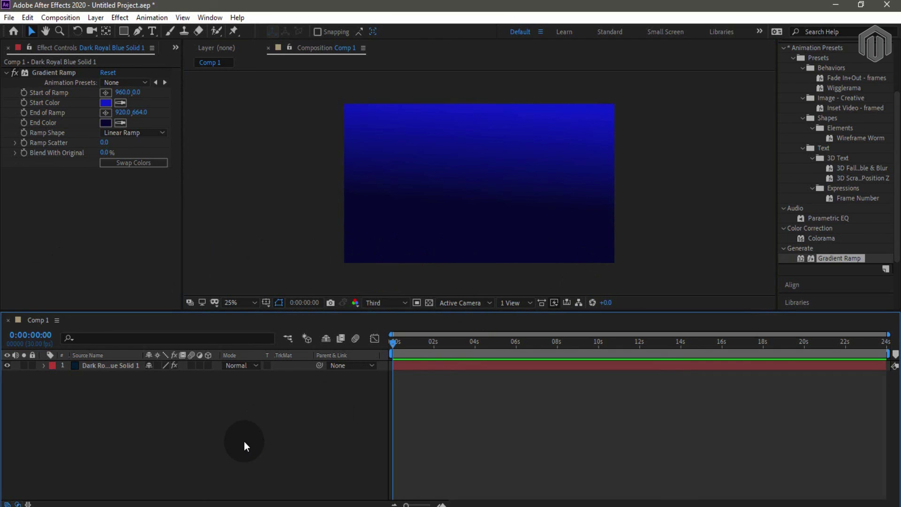
{"action": "left_click", "coordinate": [157, 506]}
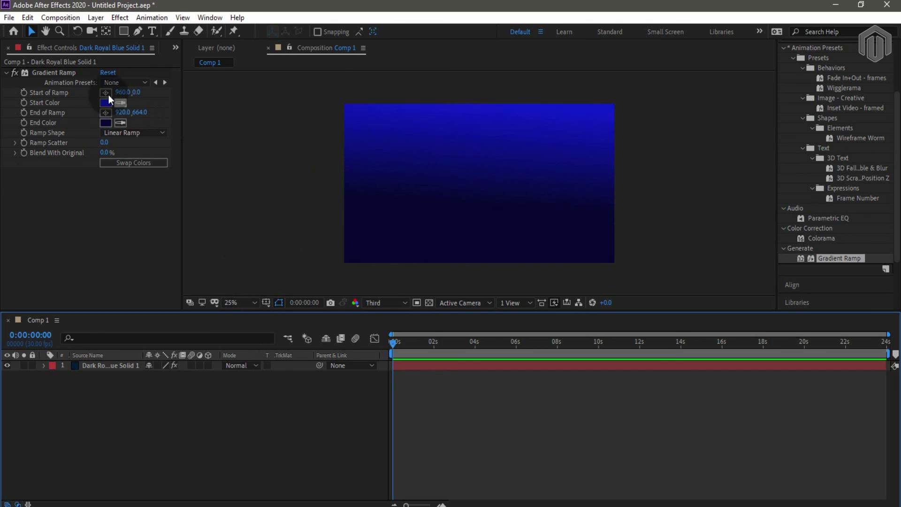
{"action": "left_click", "coordinate": [49, 48]}
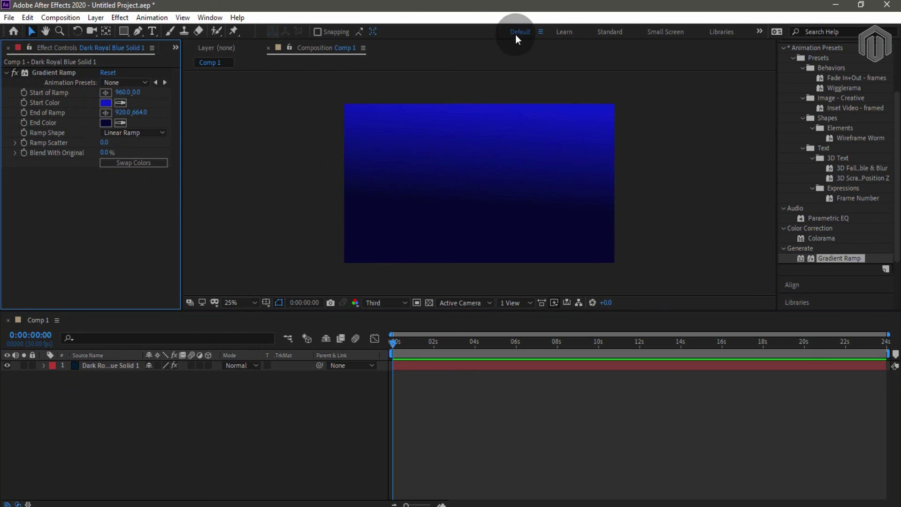
{"action": "left_click", "coordinate": [222, 46]}
{"action": "left_click", "coordinate": [303, 47]}
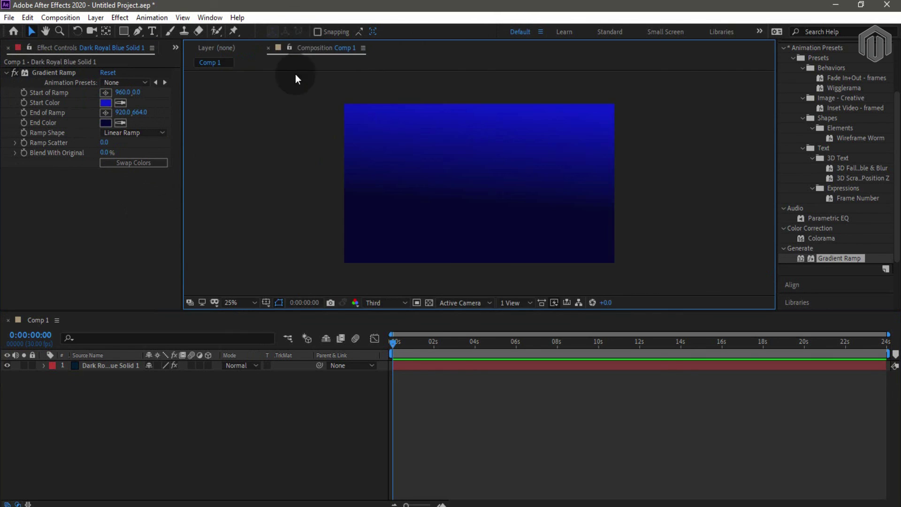
{"action": "left_click", "coordinate": [131, 253]}
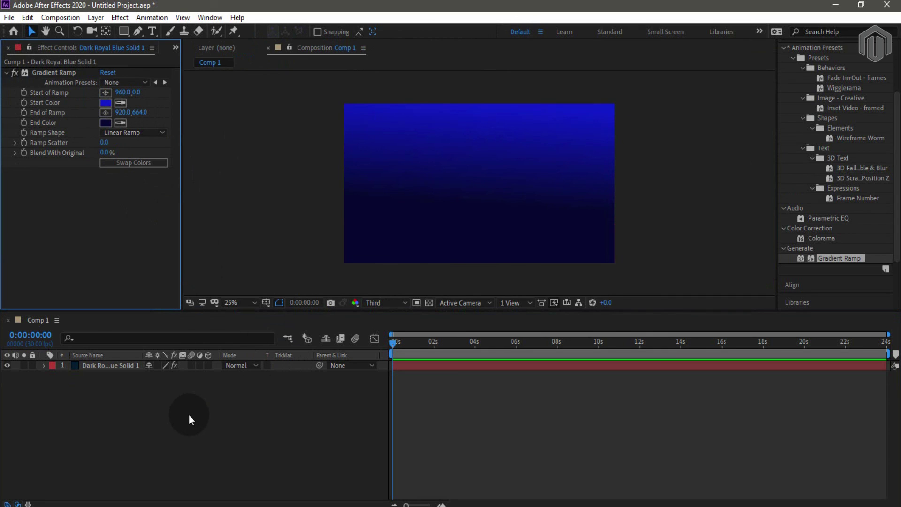